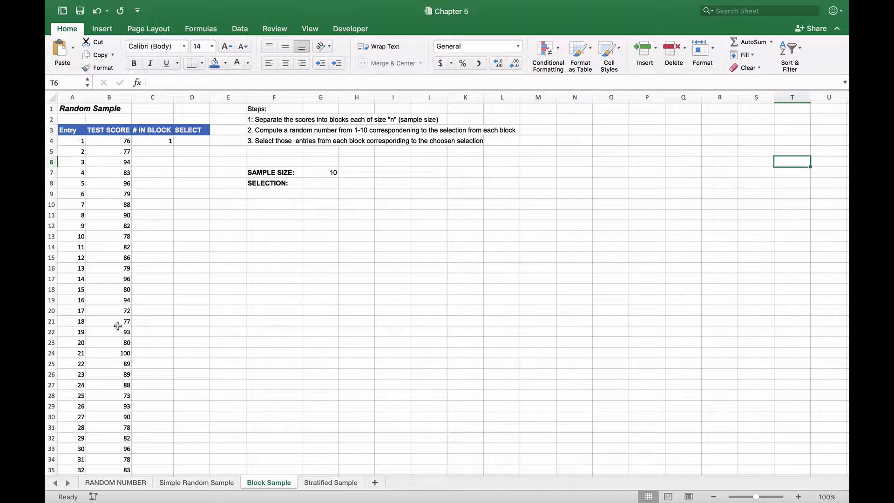
- Review the sample size in G7 and the first block number in C4
scroll(113, 325, down, 10)
scroll(114, 324, down, 6)
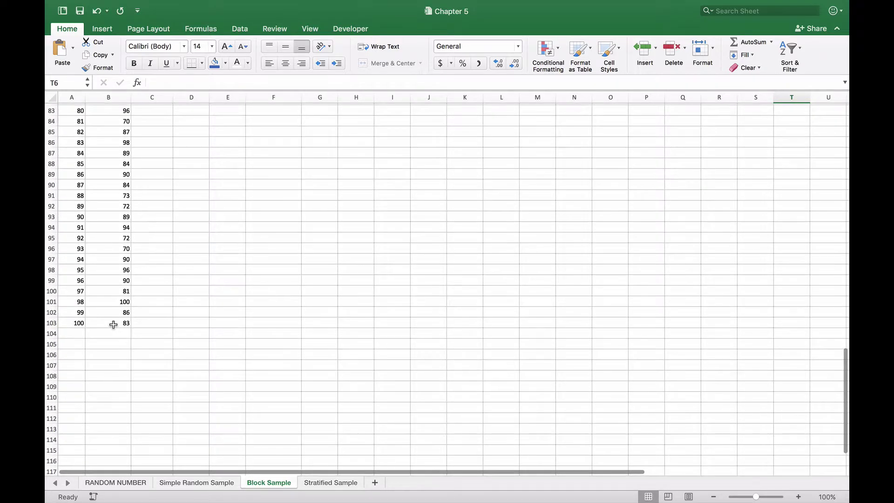
scroll(91, 325, up, 16)
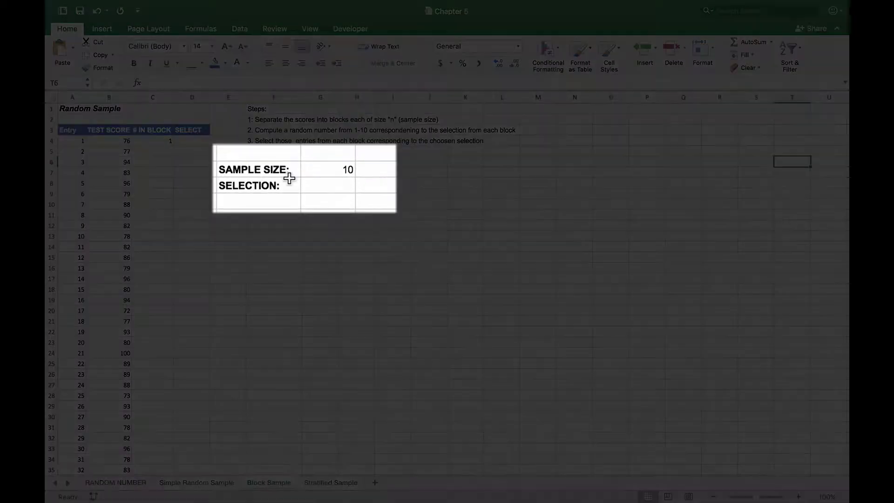
click(320, 169)
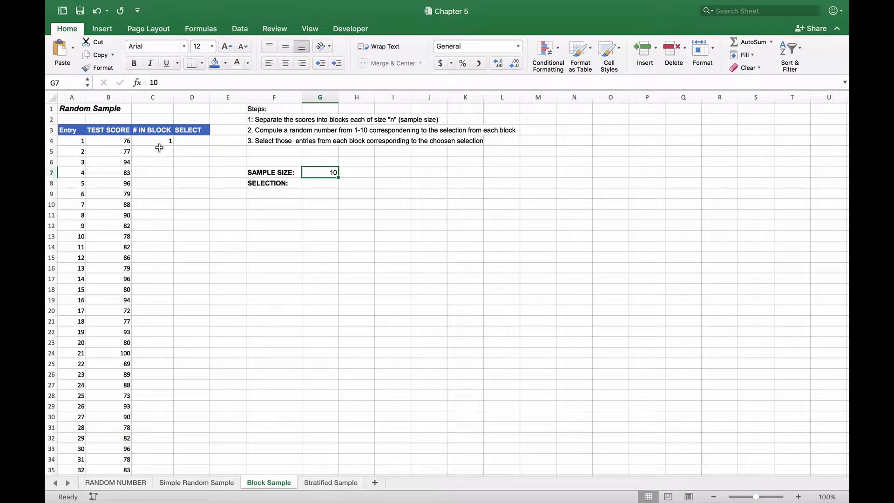
click(161, 140)
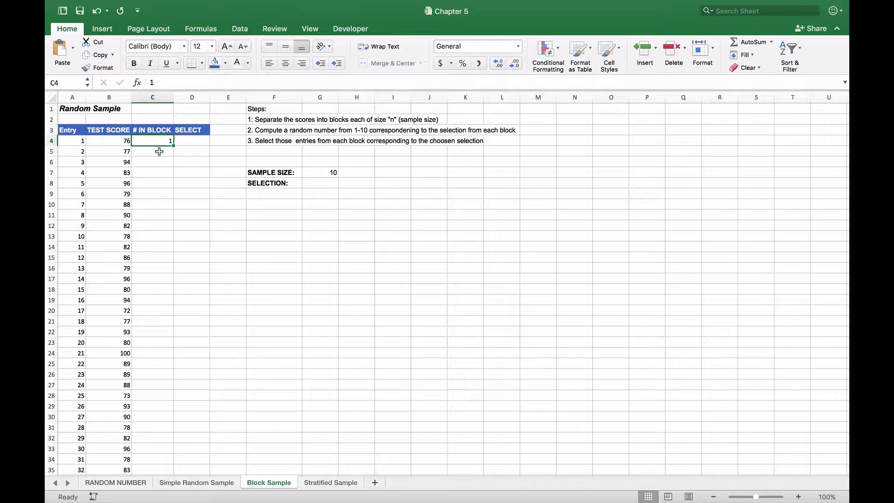
- Enter =IF(C4+1>$G$7,1,C4+1) in C5, fill it down to C13, and copy it into C14
click(159, 152)
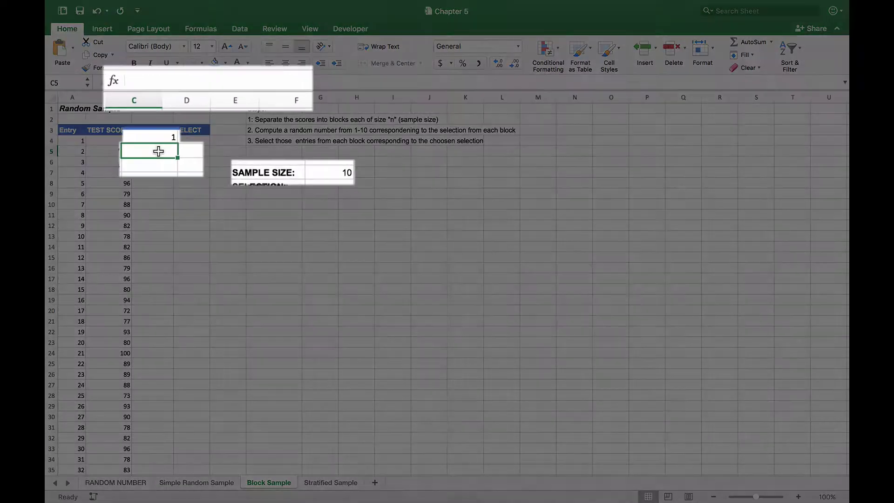
text(=IF(C4+1>$G$7,1,C4+1))
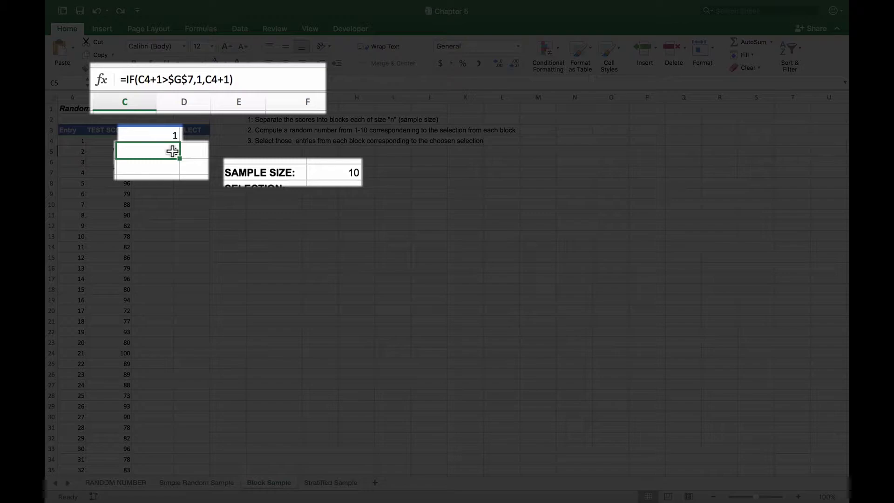
drag(178, 156, 168, 237)
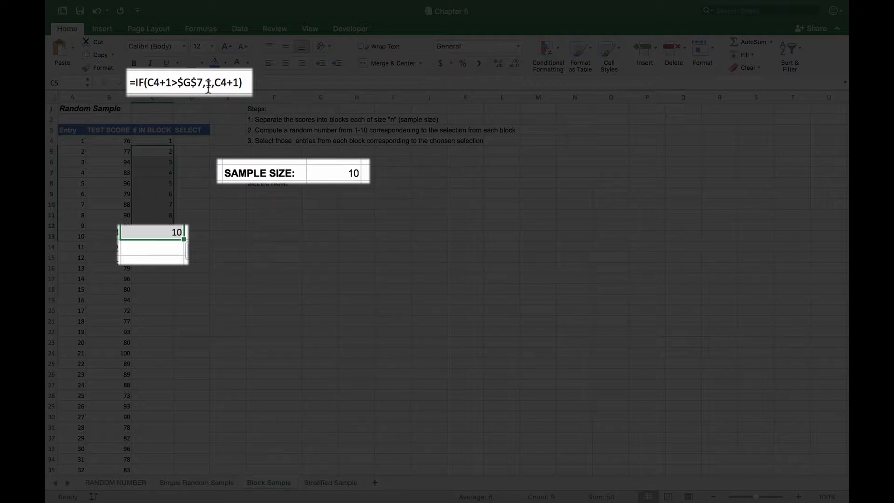
click(168, 239)
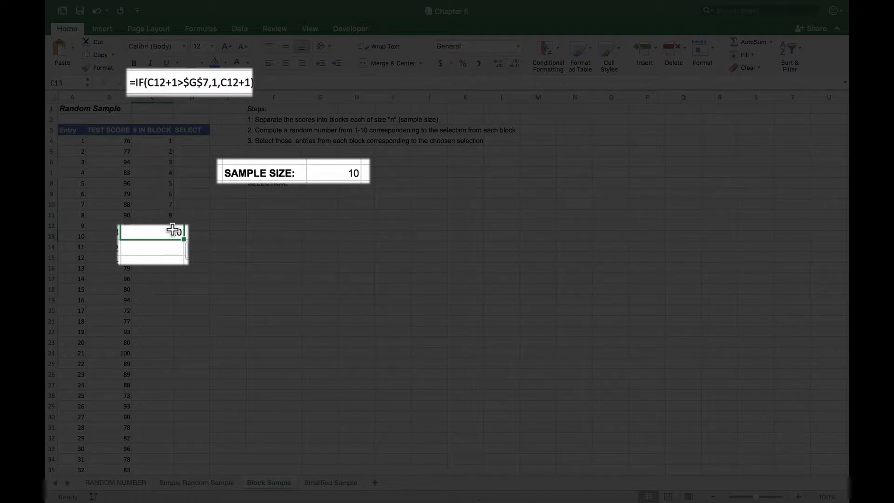
key(super+c)
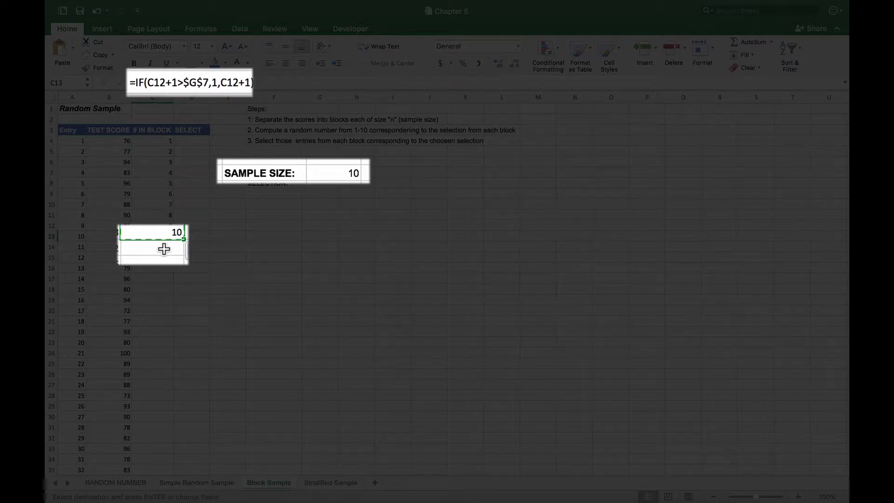
click(164, 249)
key(super+v)
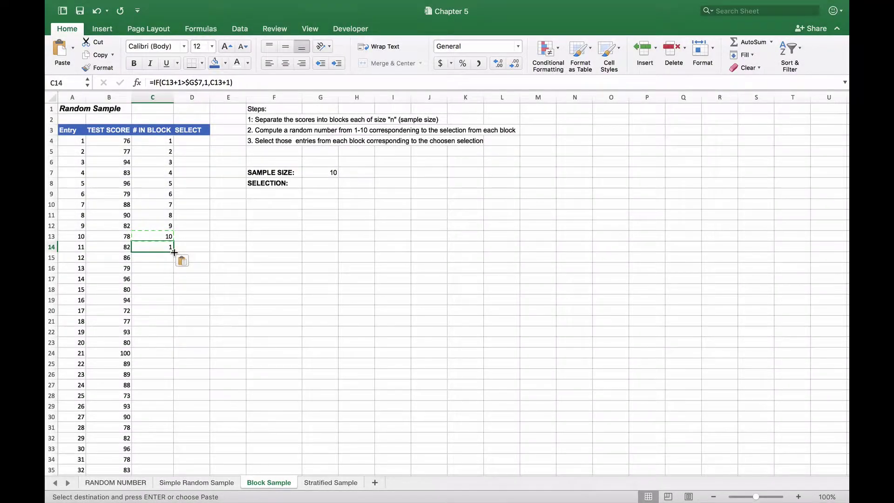
- Autofill C14's block formula down to C103 so every block of ten cycles 1–10
double_click(173, 252)
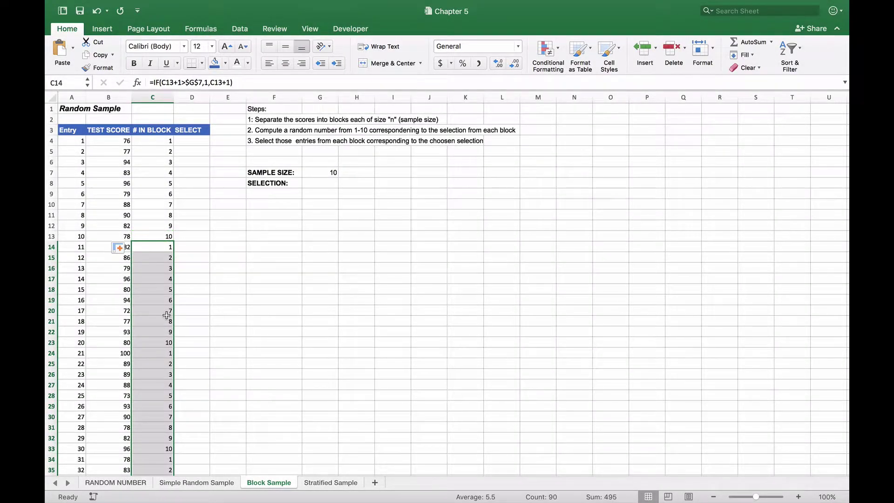
scroll(167, 315, down, 5)
scroll(167, 315, up, 8)
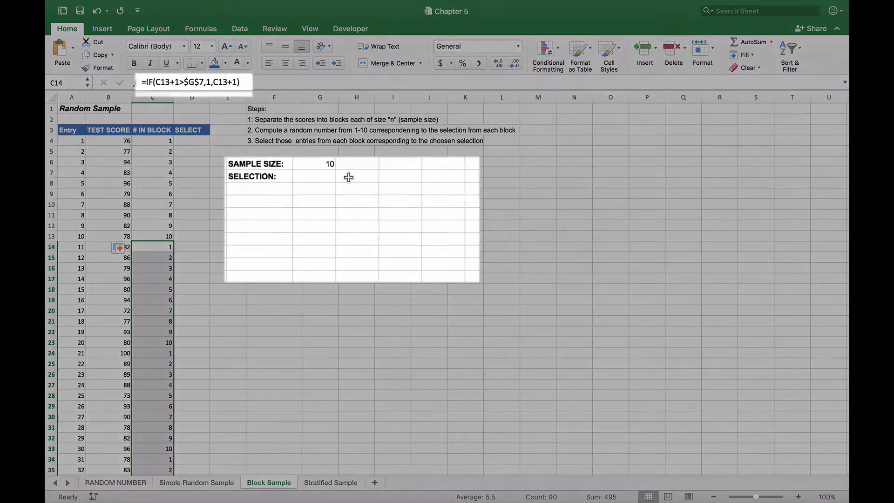
- Enter =RANDBETWEEN(1,10) in H8 and copy the cell
click(349, 183)
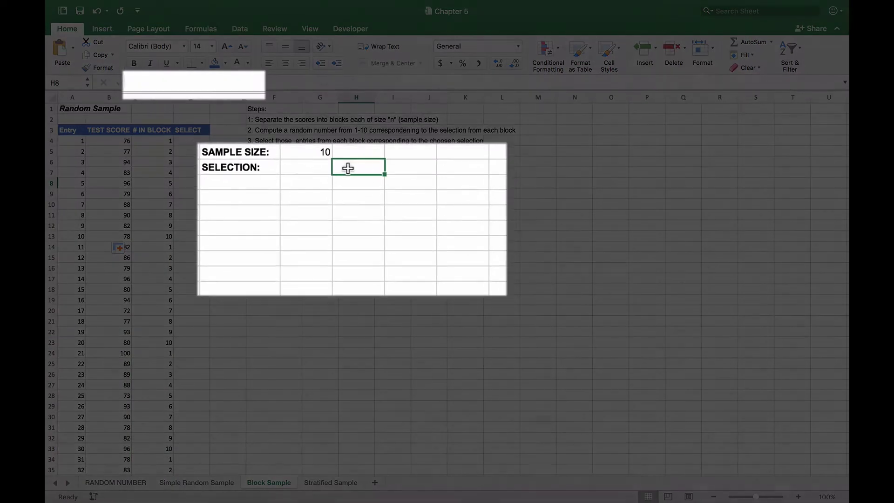
text(=ra)
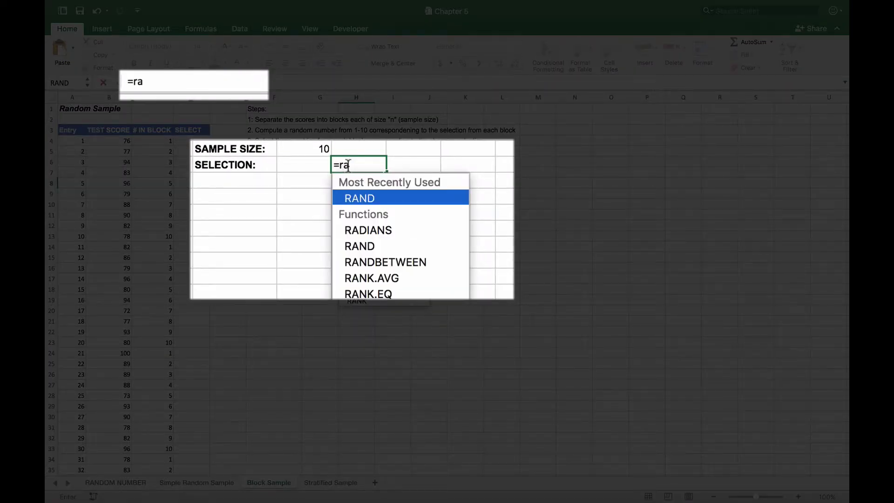
key(Down)
key(Down)
key(Down)
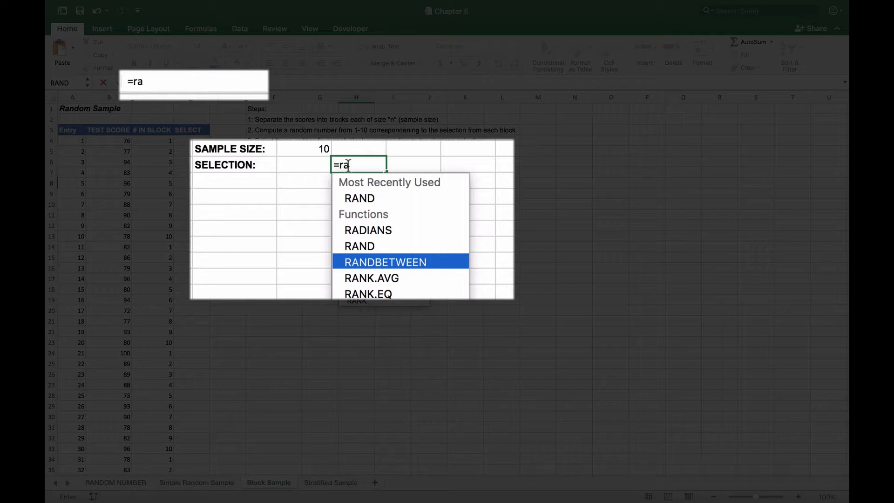
key(Tab)
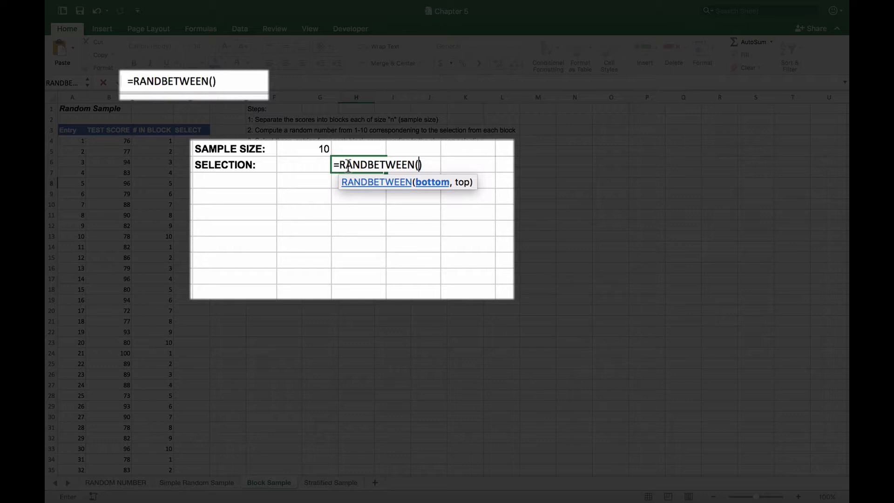
text(1,10)
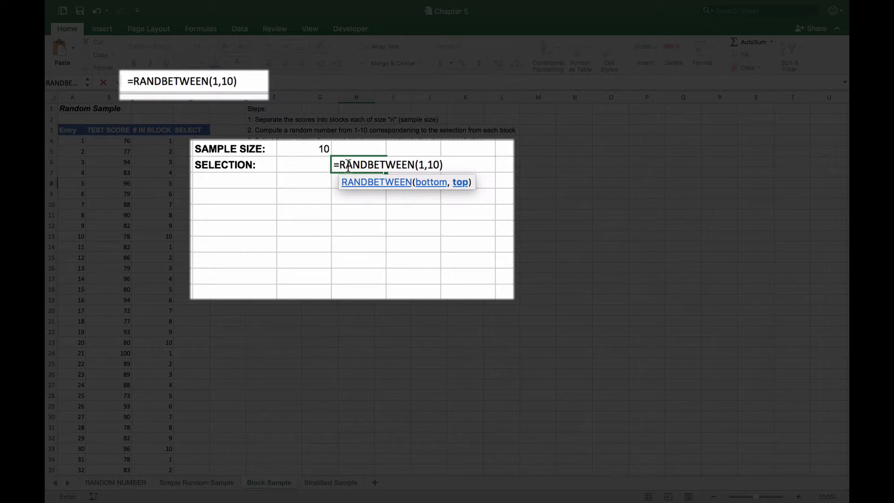
key(Return)
click(361, 165)
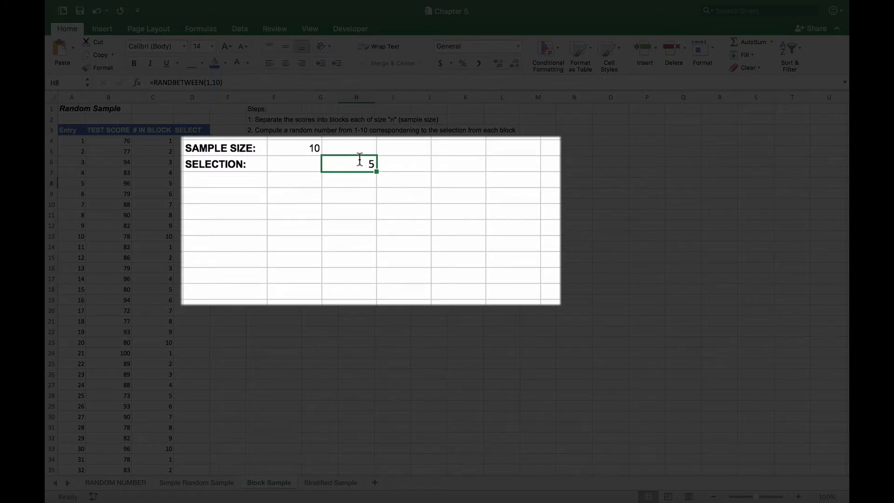
key(super+c)
- Paste Special H8's result into G8 as values only, fixing the selection at 5
click(306, 160)
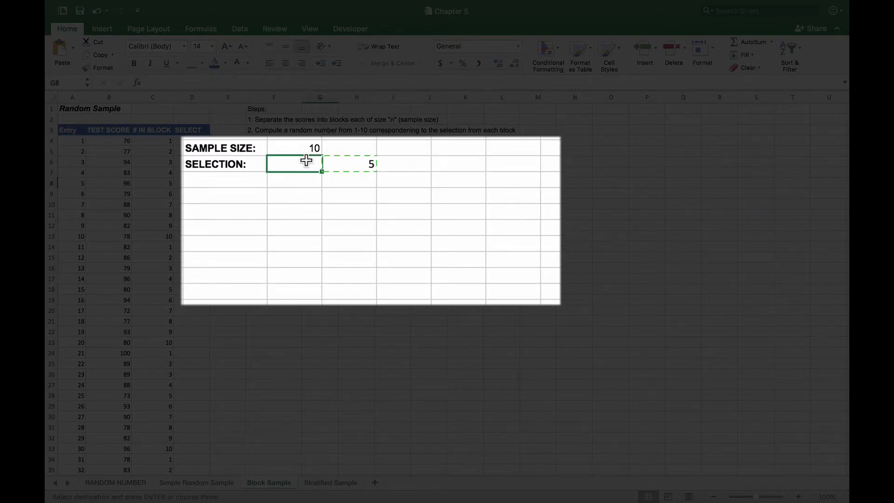
right_click(306, 159)
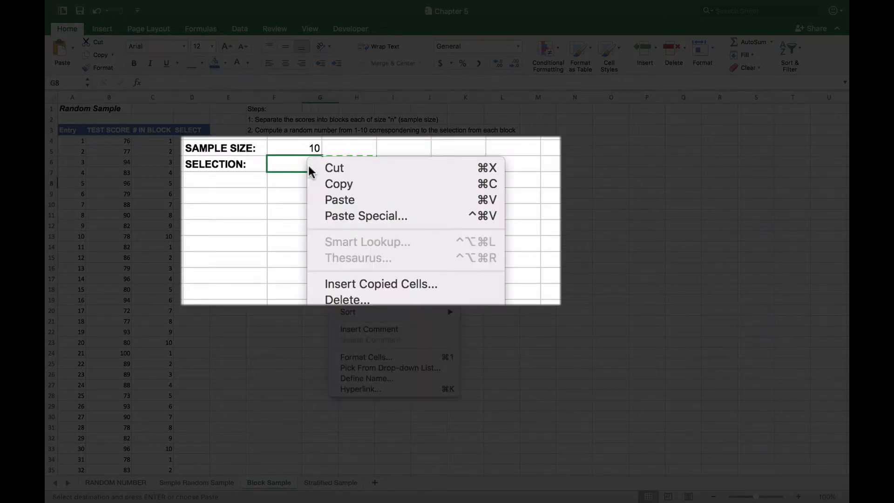
click(328, 217)
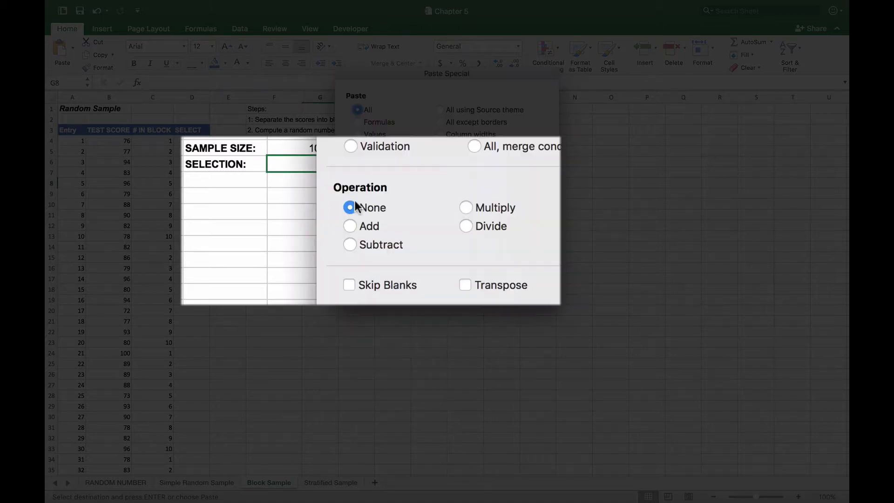
click(326, 111)
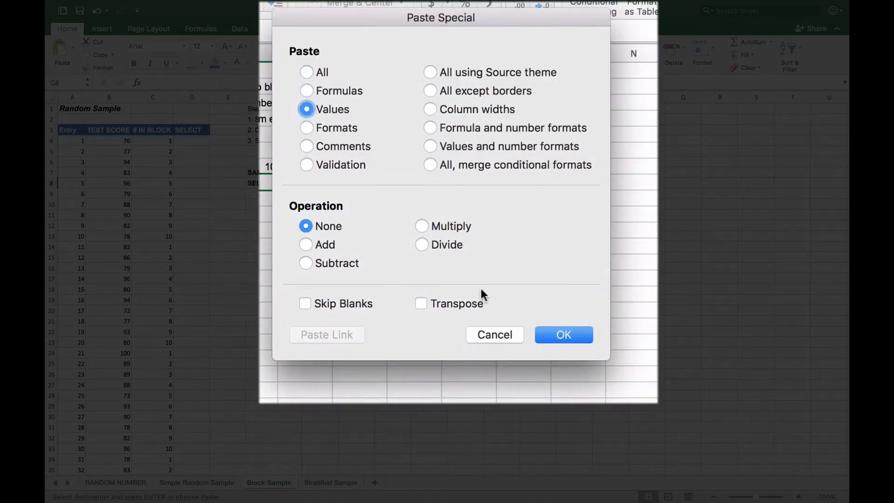
click(561, 334)
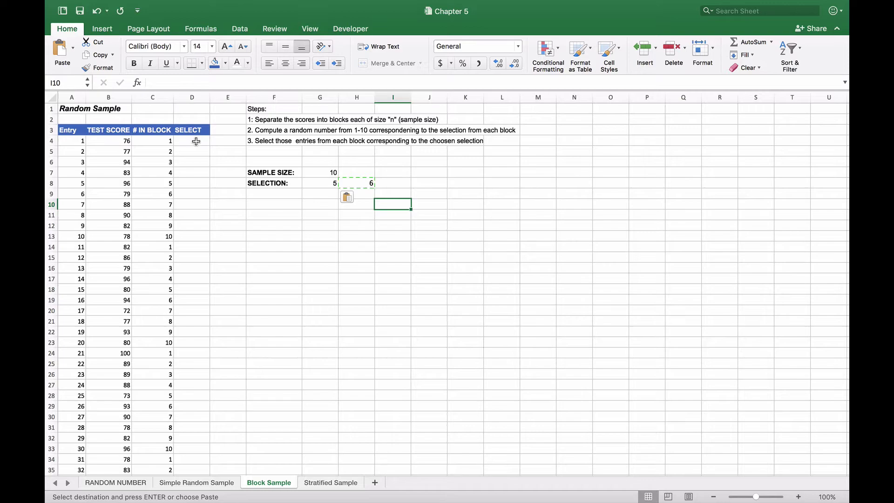
- Fill the =IF(C4=$G$8,"X"," ") formula from D4 down column D through all 100 entries
click(196, 141)
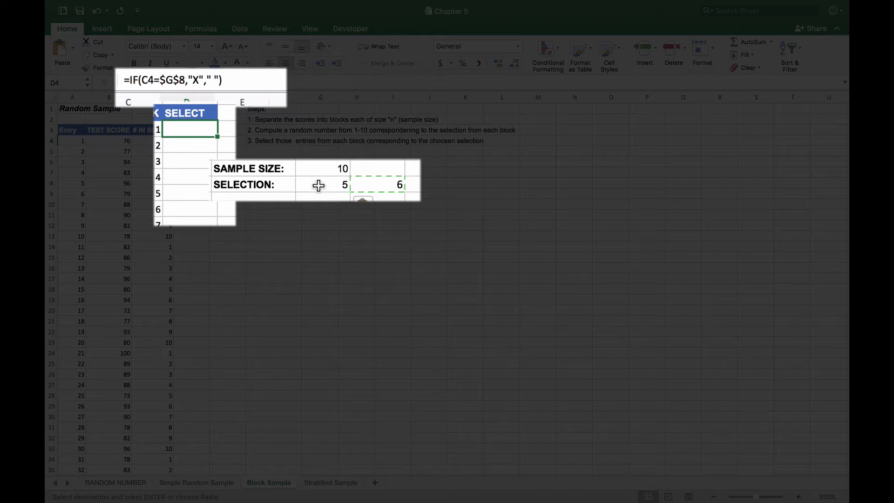
key(Escape)
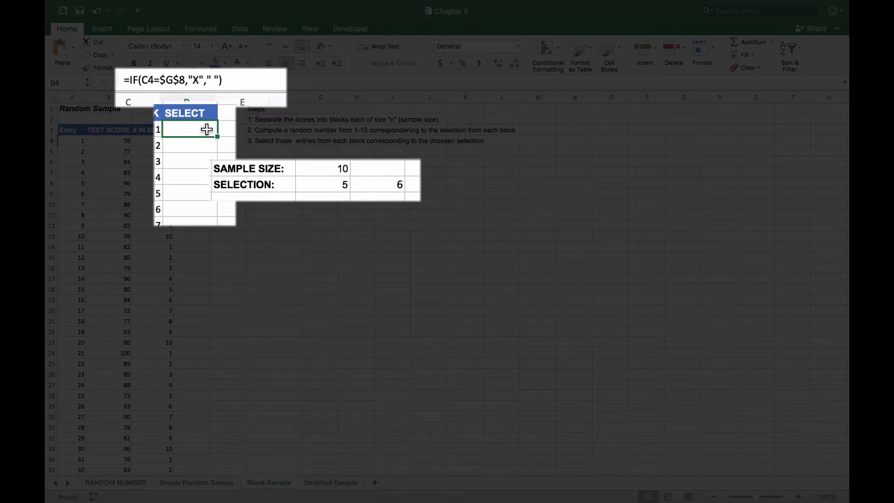
drag(217, 137, 209, 236)
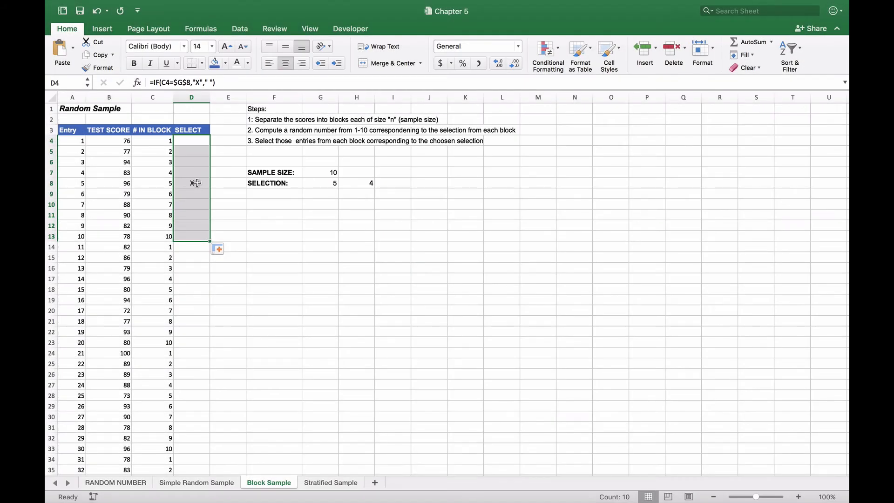
double_click(210, 241)
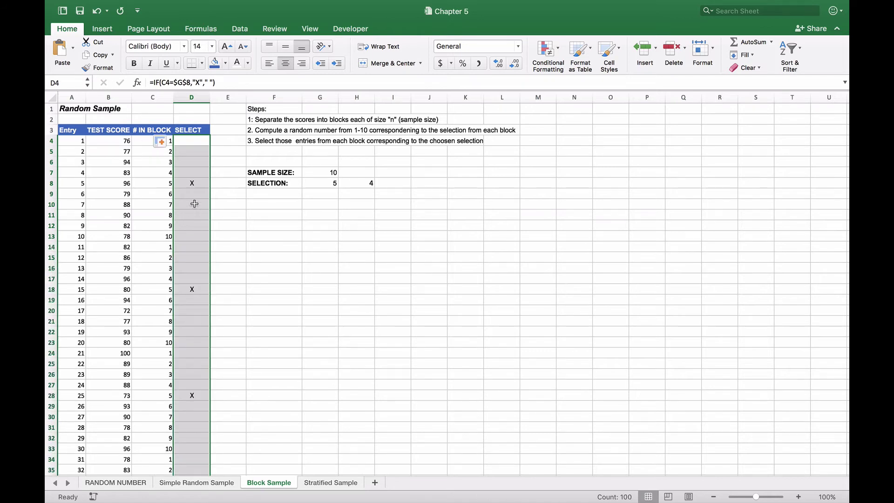